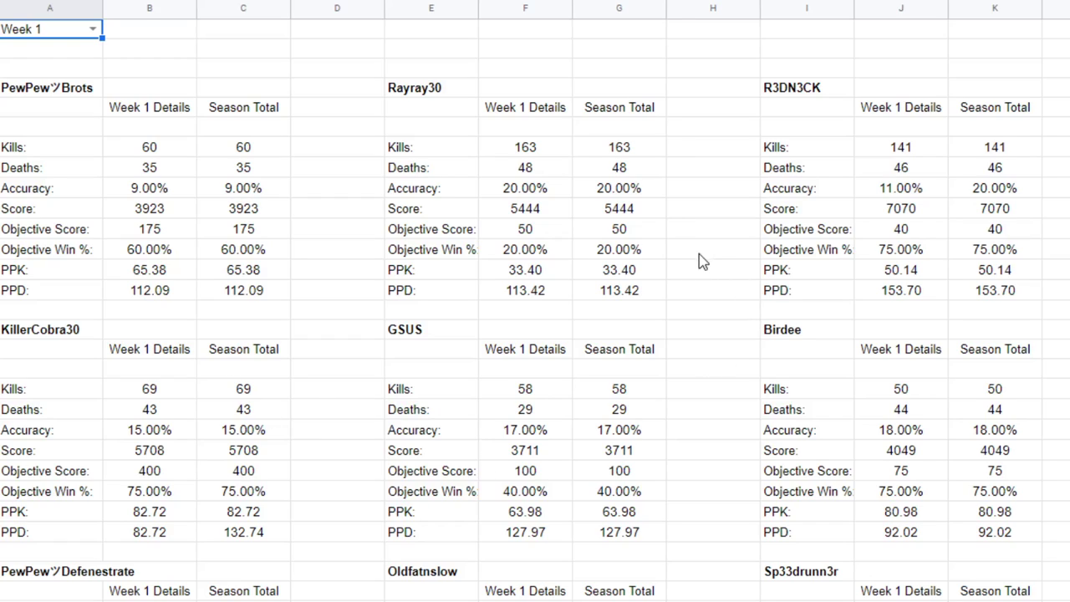
Highlight the Week 1 Details and Season Total columns, then open the week selector list
click(698, 255)
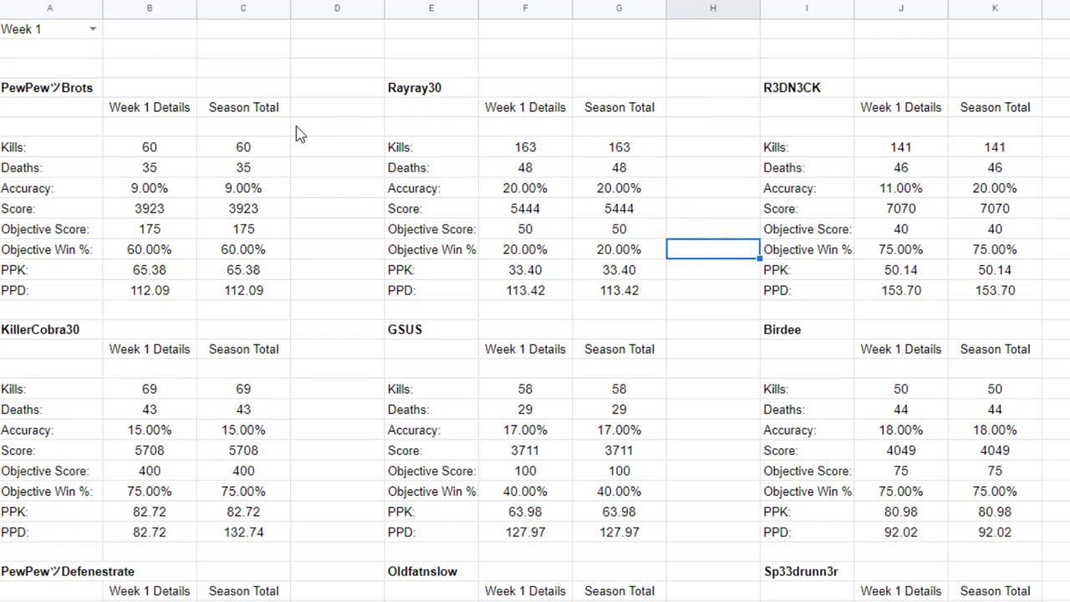
click(133, 112)
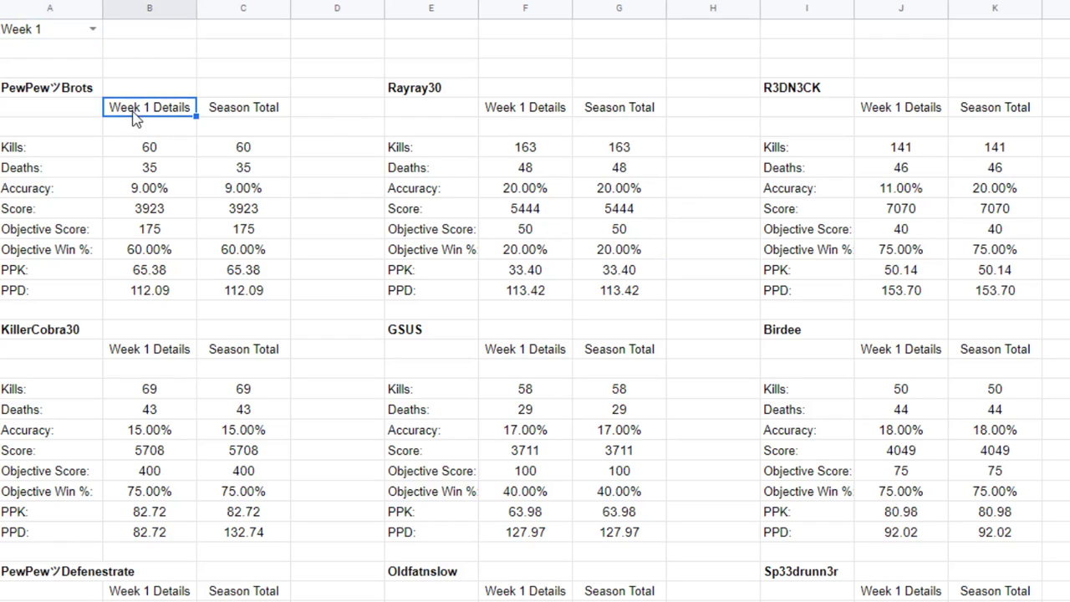
click(275, 112)
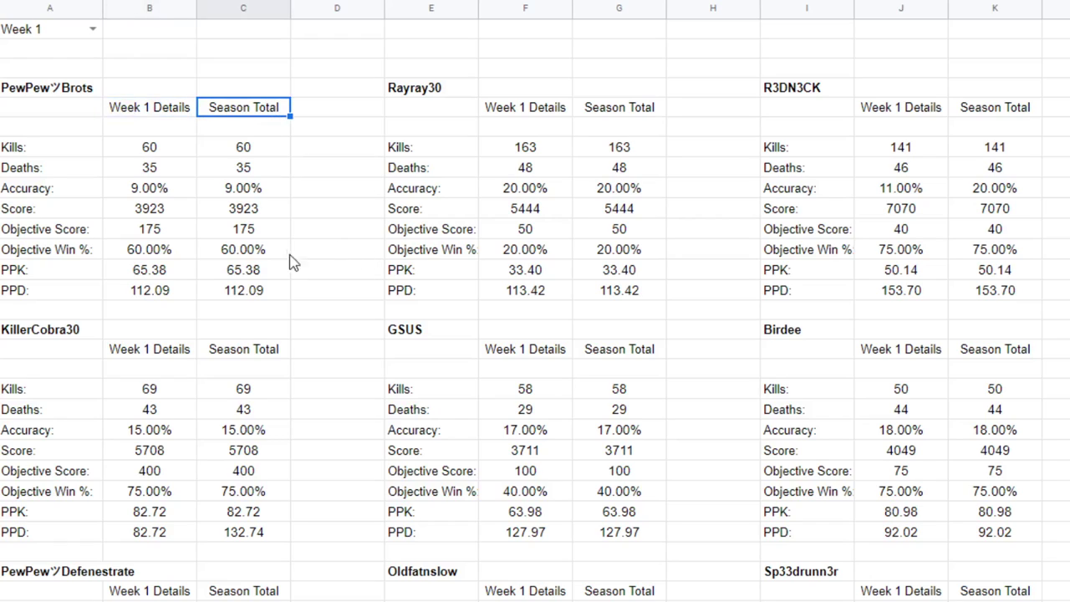
click(238, 252)
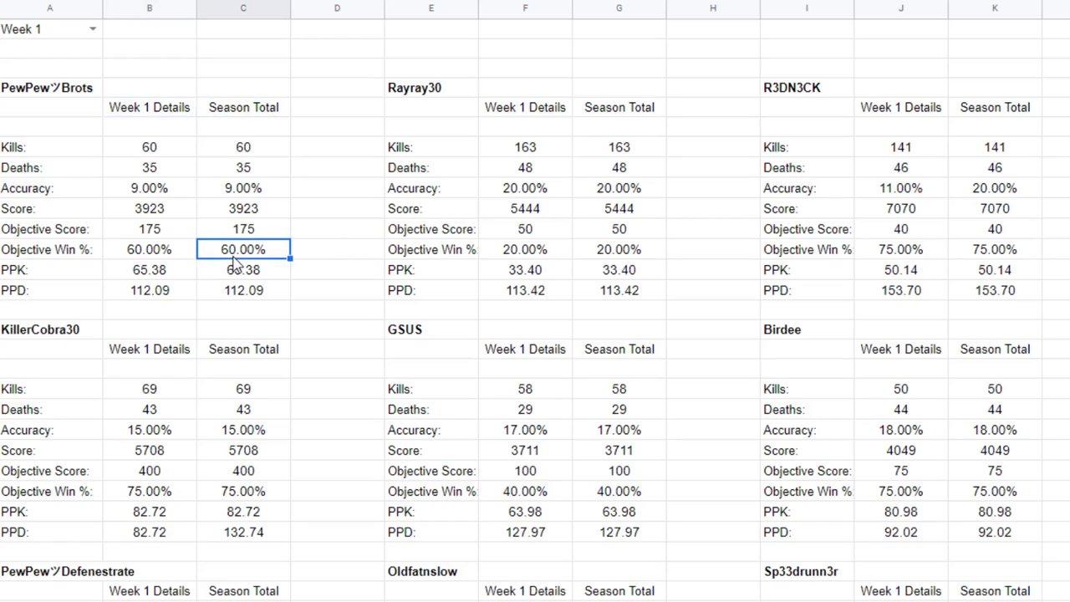
click(237, 212)
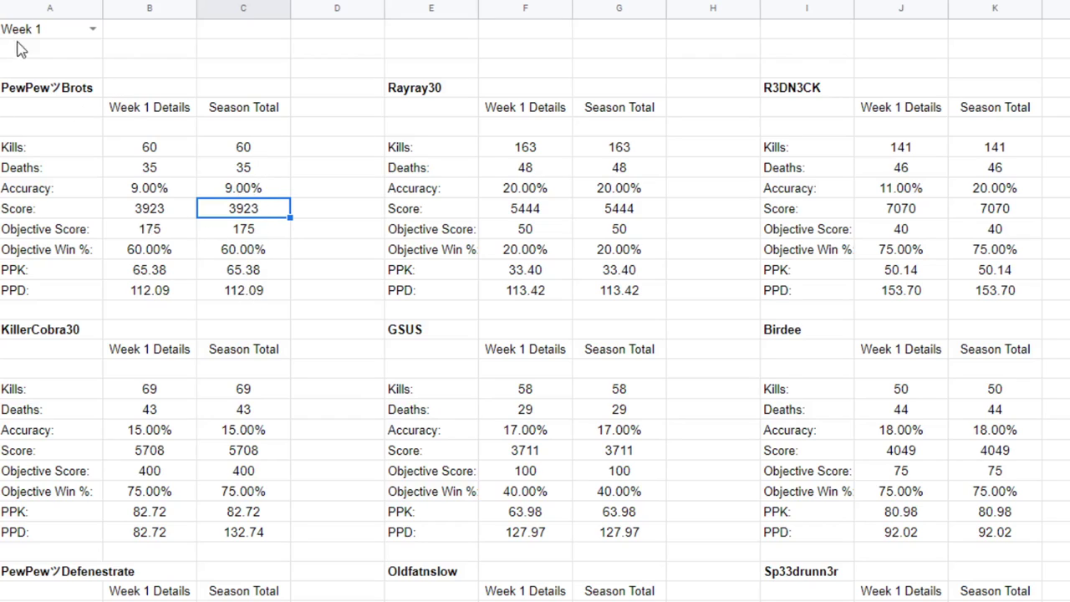
click(93, 29)
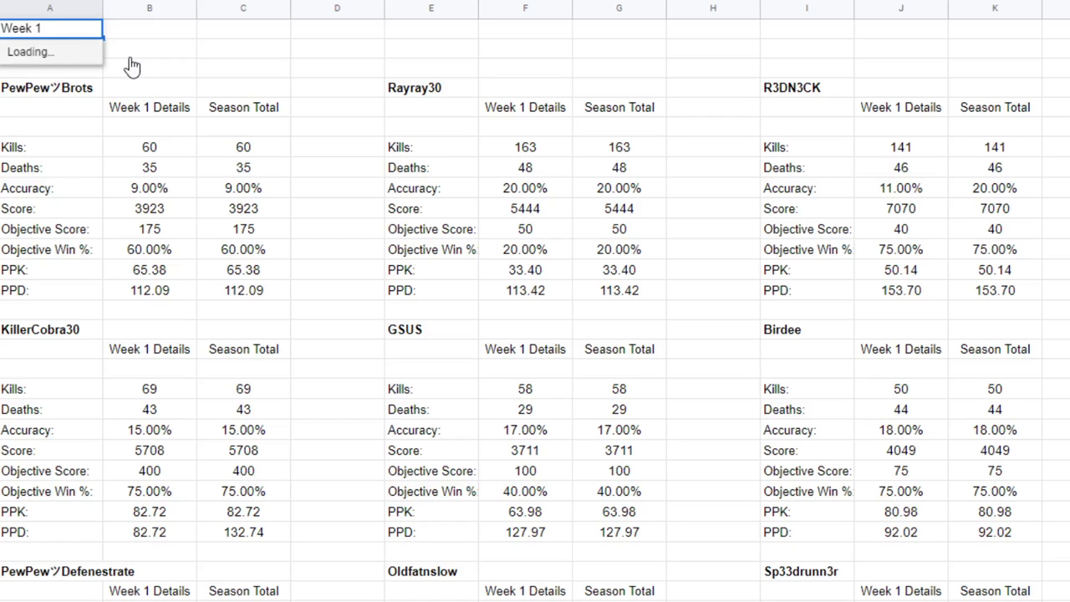
Show the Week 2 recap, scroll through all players, then switch back to Week 1
click(49, 81)
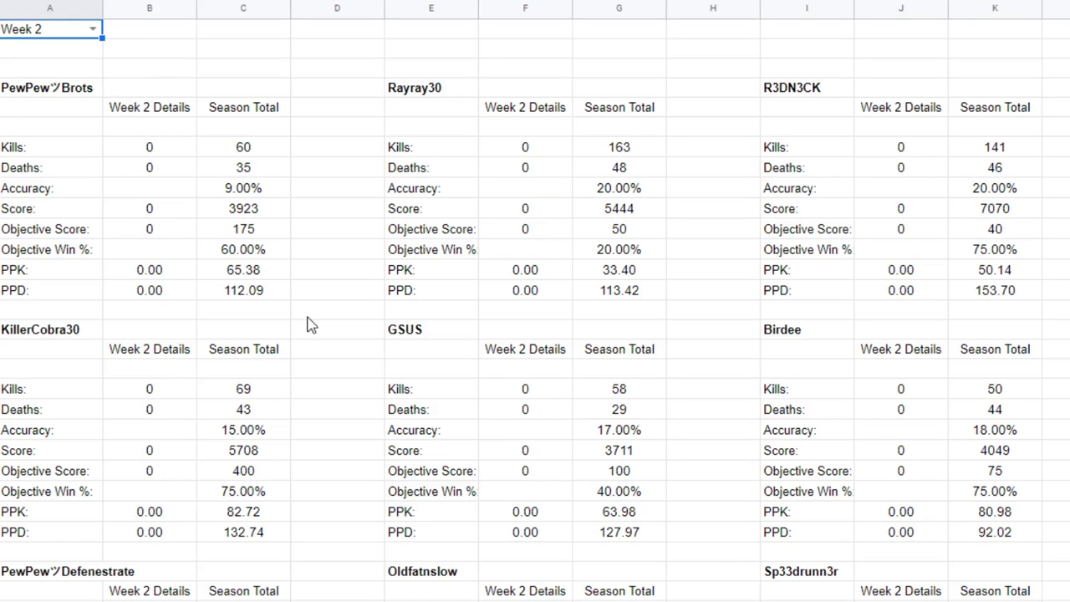
scroll(310, 324, down, 5)
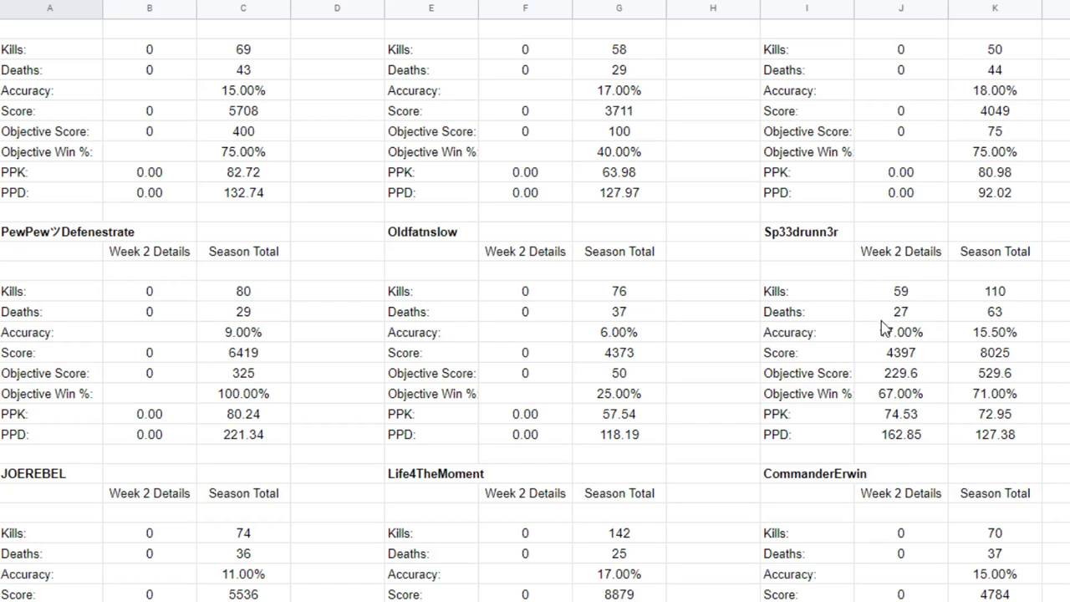
scroll(795, 362, up, 5)
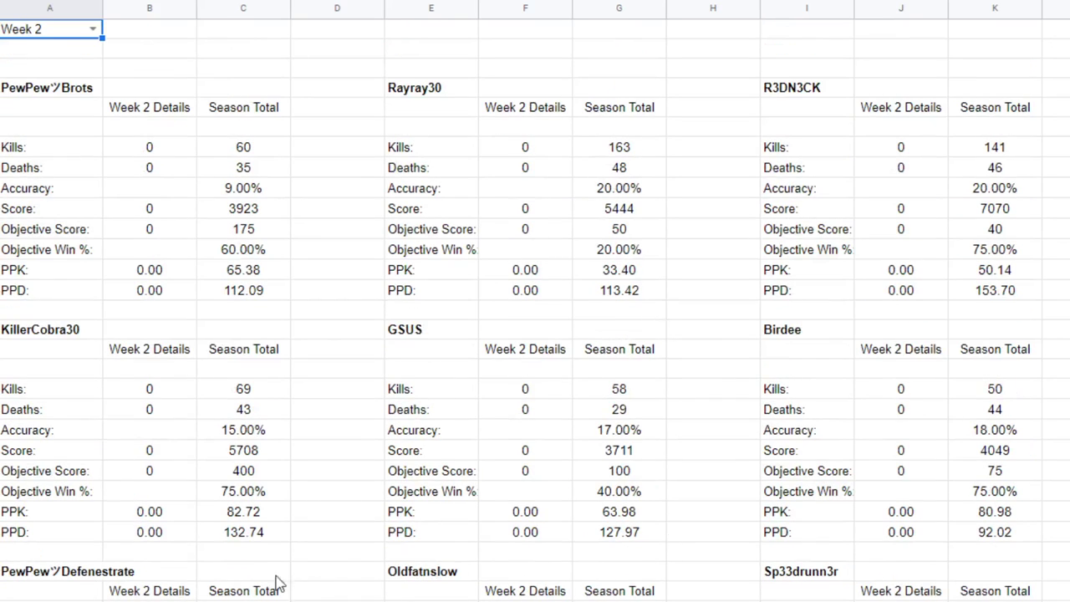
click(90, 34)
click(45, 77)
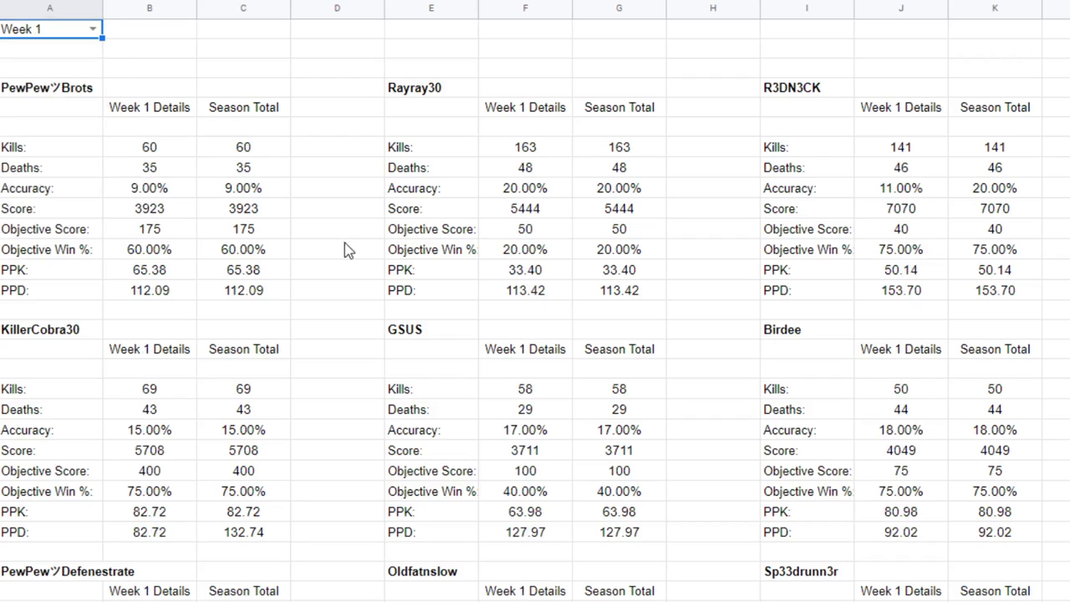
Switch to the Weekly Schedule sheet listing matchups for Weeks 1–6
click(426, 599)
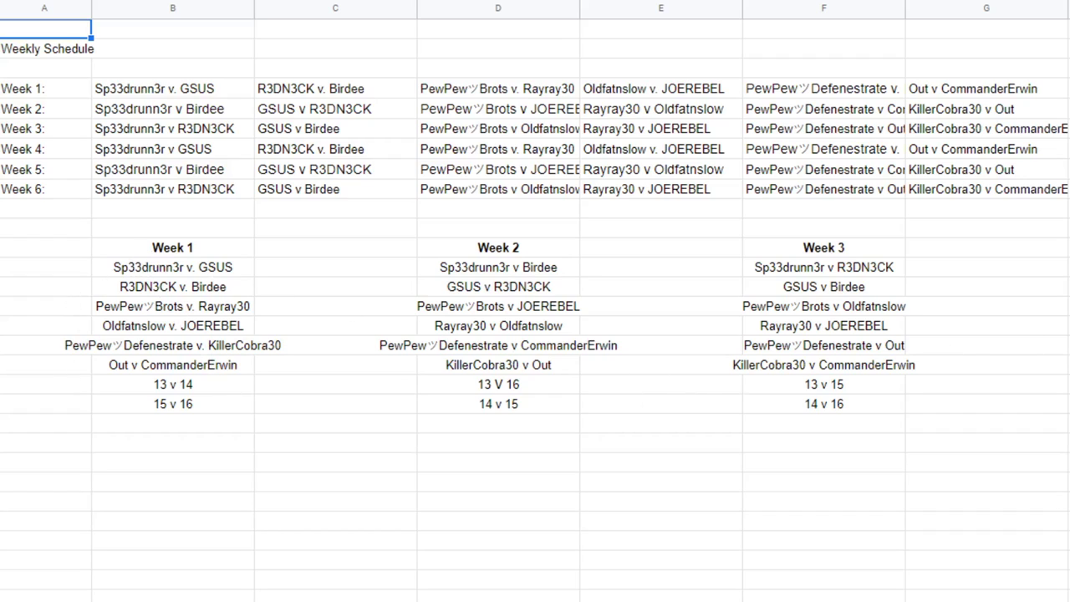
scroll(781, 585, right, 3)
scroll(534, 301, right, 4)
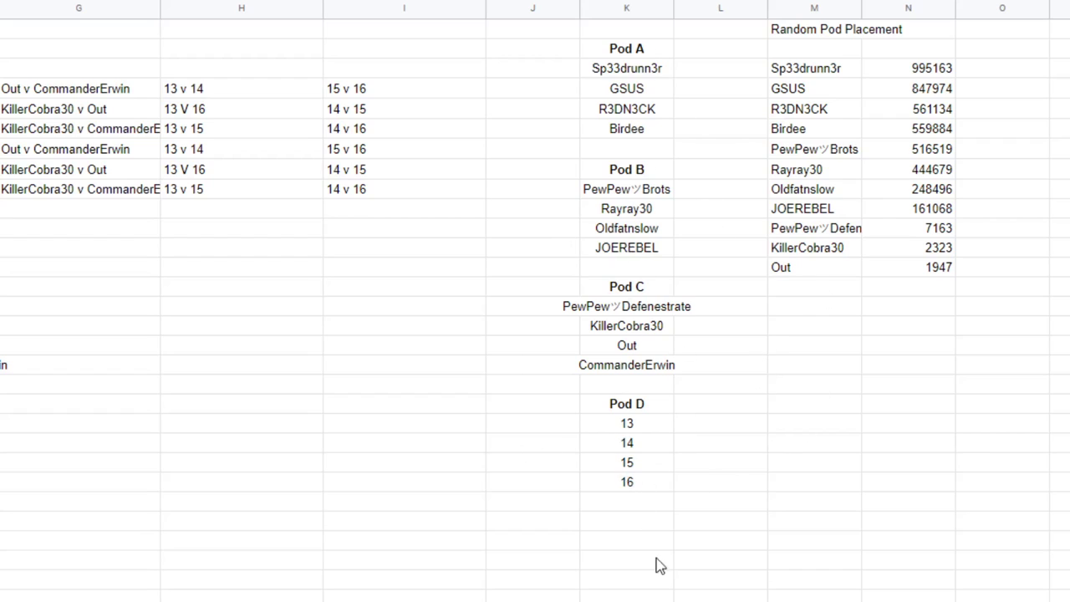
scroll(280, 246, left, 10)
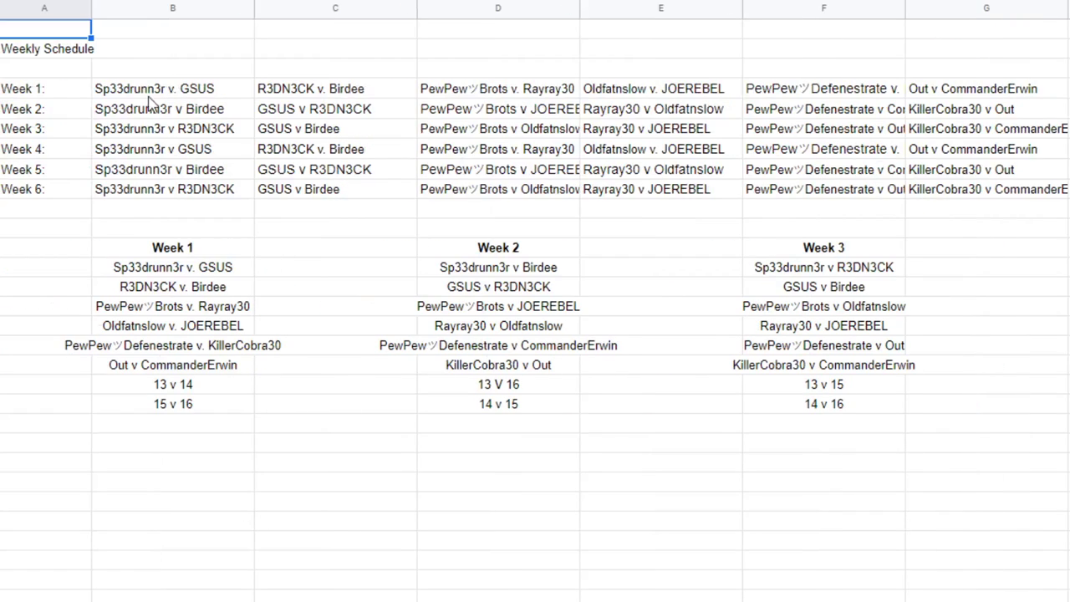
Select the Weeks 1–3 matchups in B1:E3, then move to the standings sheet
drag(152, 92, 669, 135)
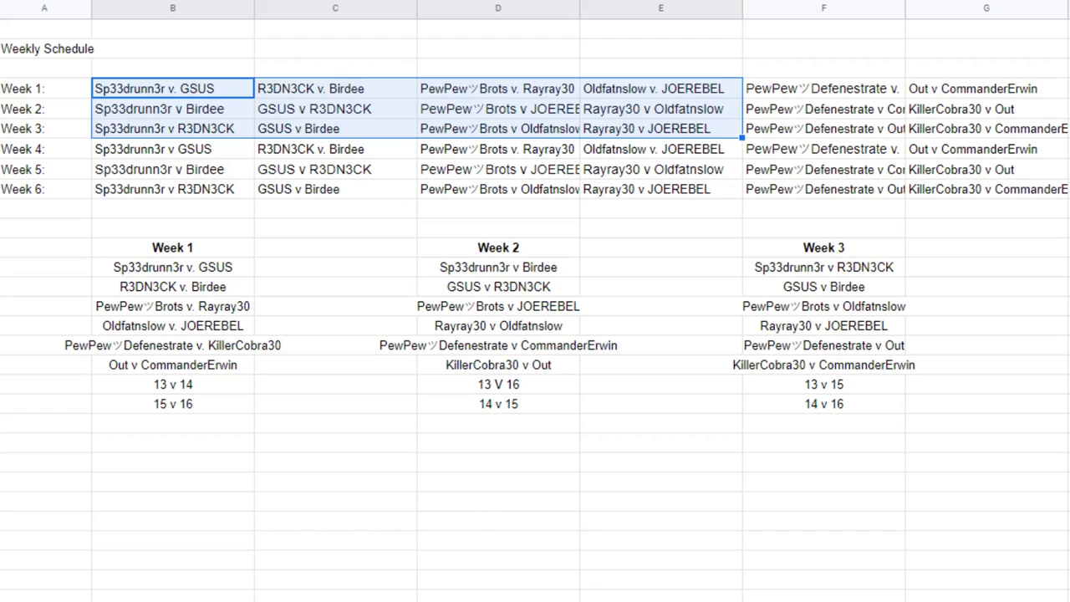
key(ctrl+shift+Page_Down)
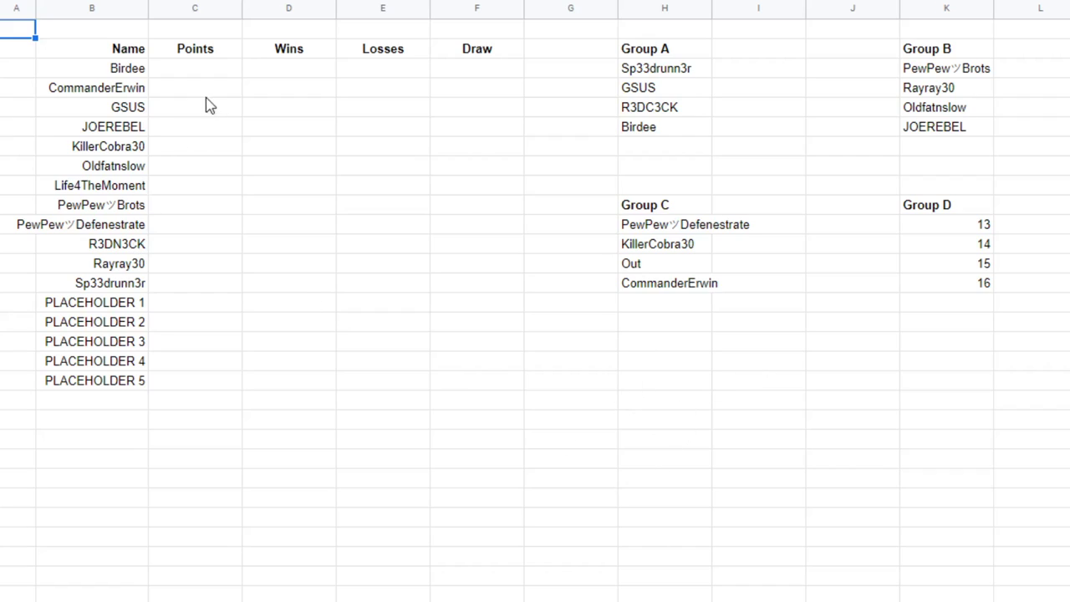
click(205, 73)
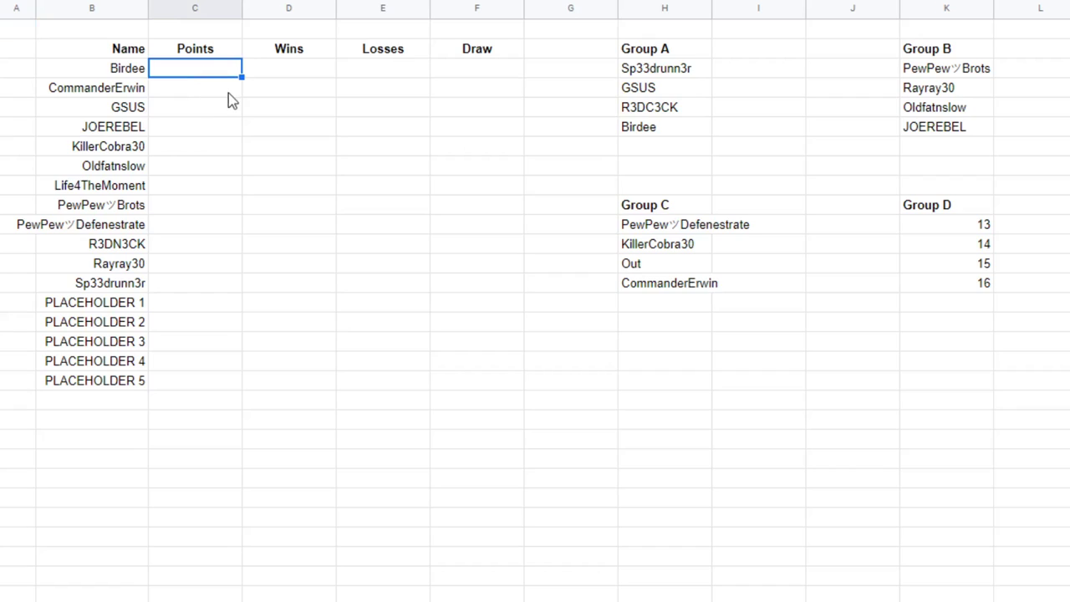
key(Tab)
key(Tab)
key(Tab)
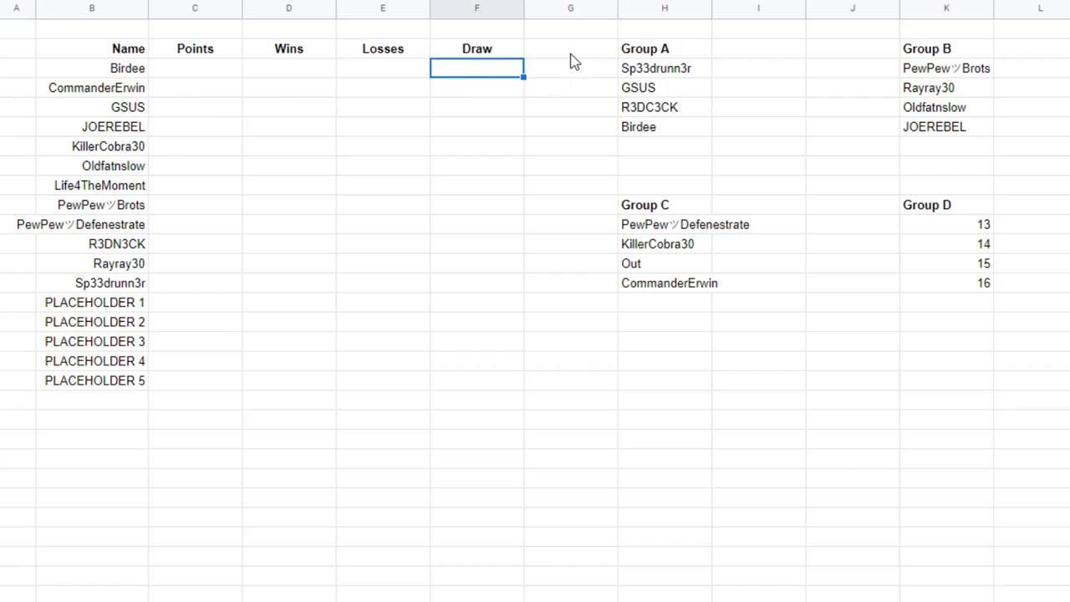
click(572, 52)
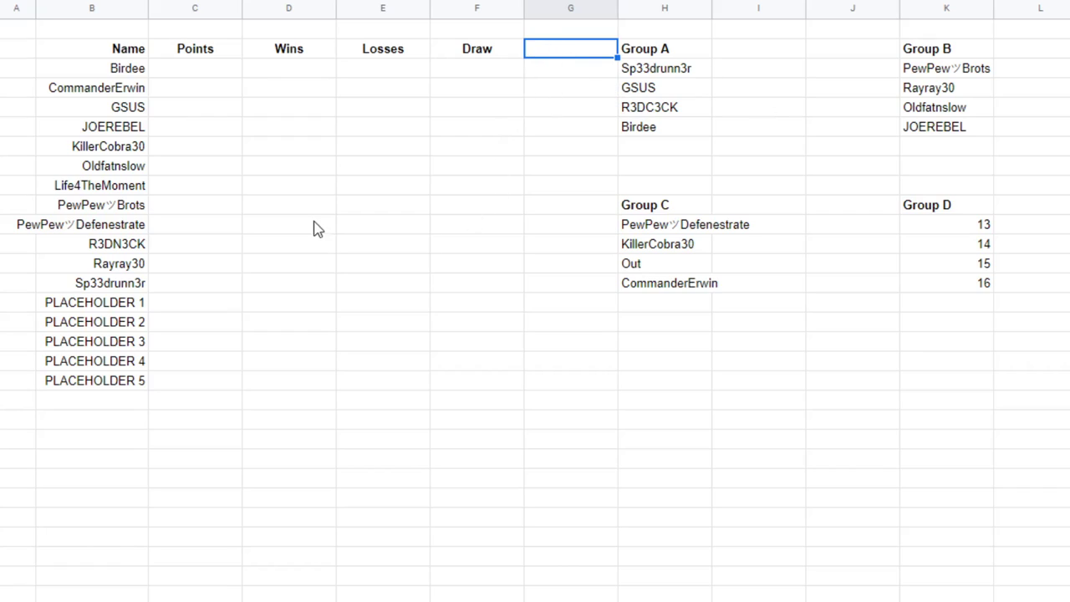
click(752, 74)
click(755, 110)
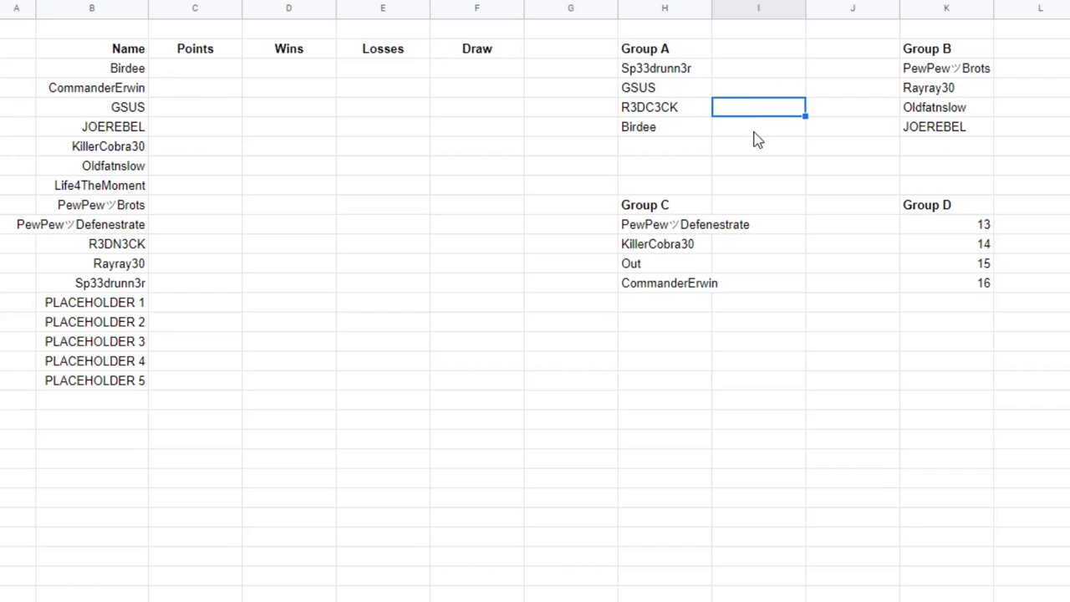
click(702, 72)
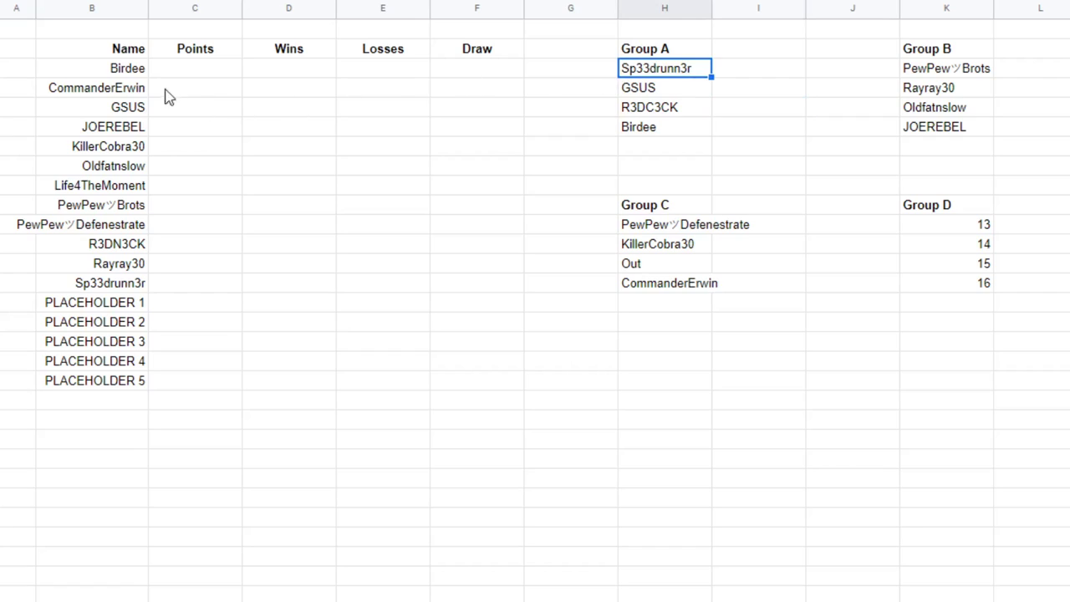
click(143, 74)
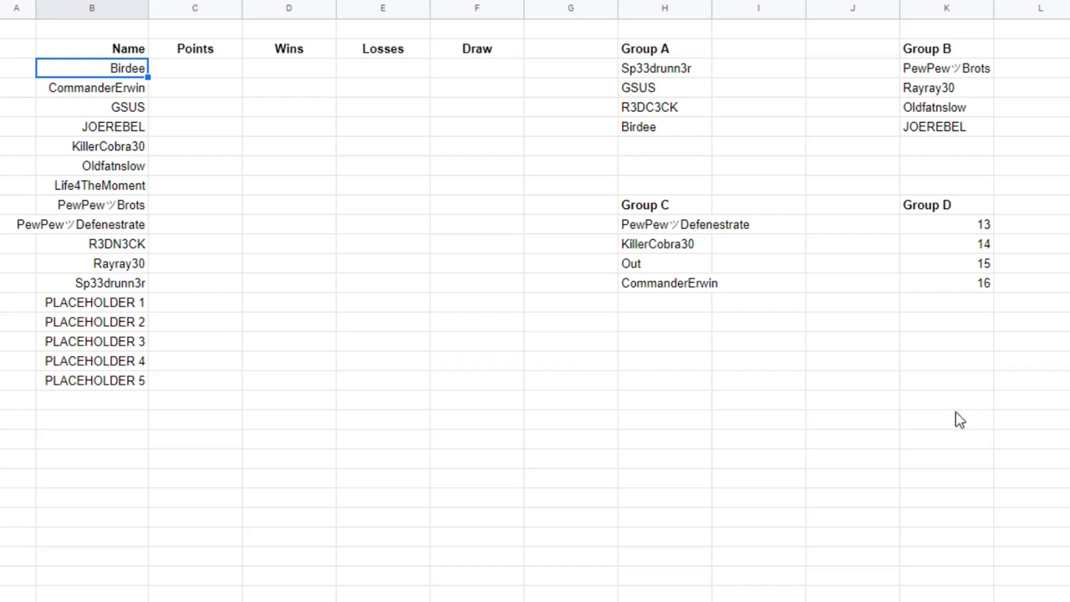
Deselect the roster name and move to the Week 1 head-to-head matchup sheet
click(551, 366)
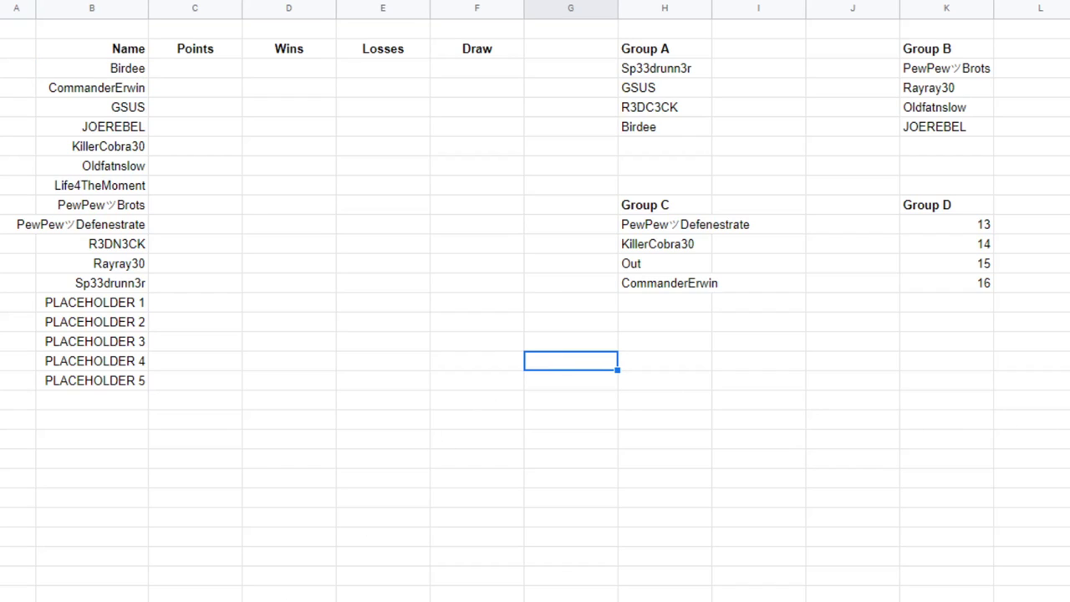
key(ctrl+shift+Page_Down)
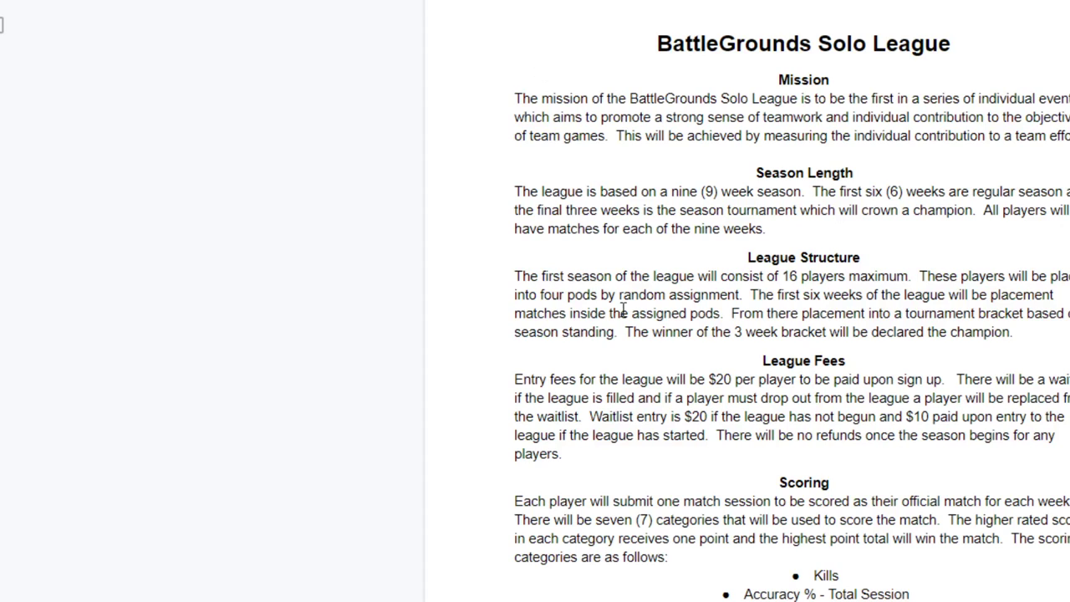
Scroll the BattleGrounds Solo League rules document down to the Scoring heading
scroll(627, 313, down, 5)
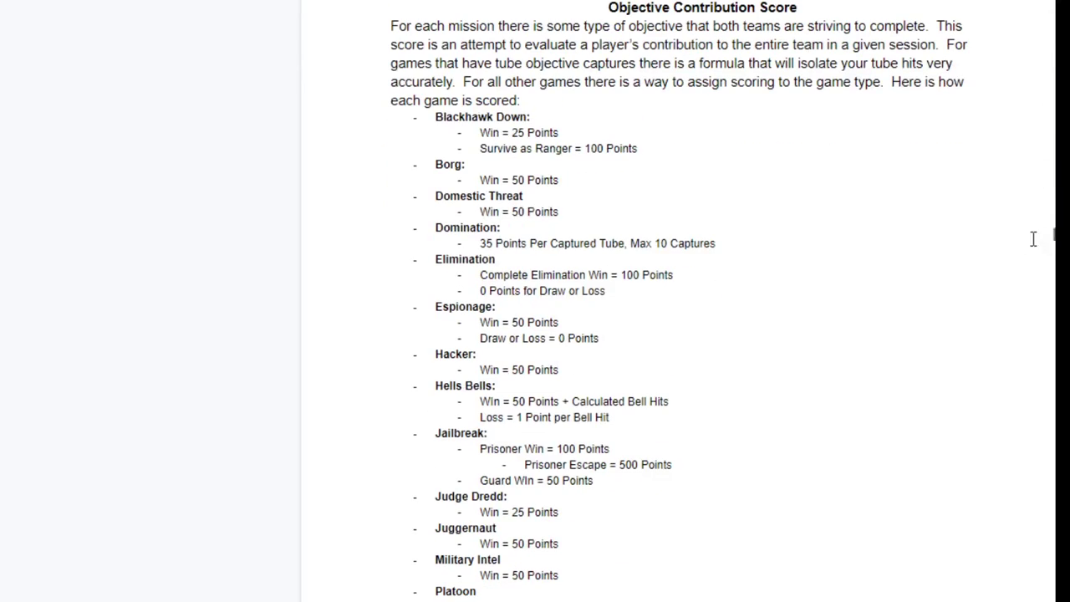
Scroll through the Objective Contribution Score list down to Whack a Mole
scroll(529, 407, down, 1)
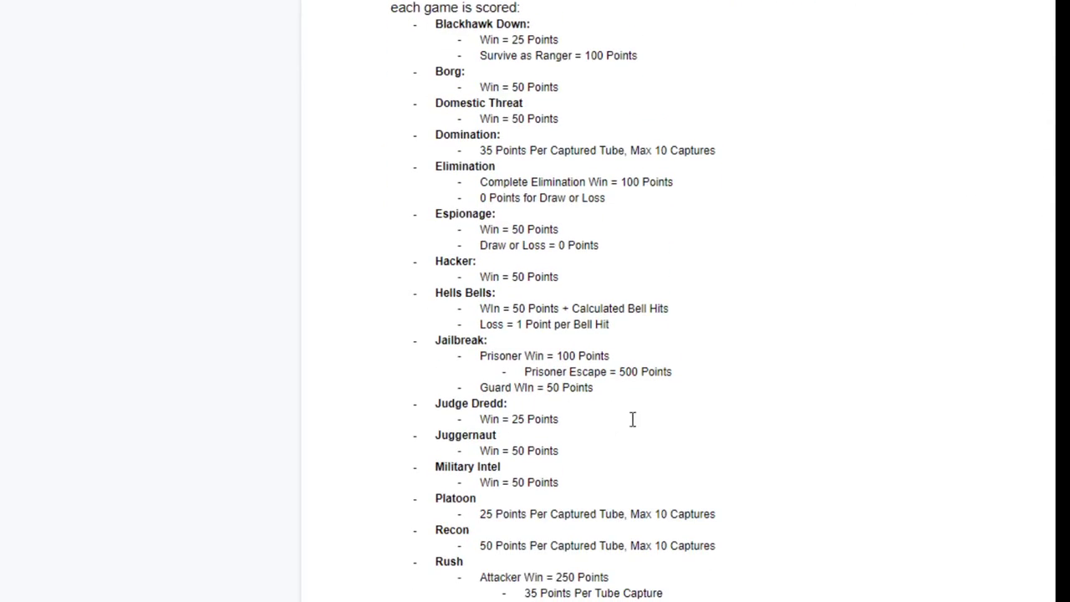
scroll(554, 416, down, 3)
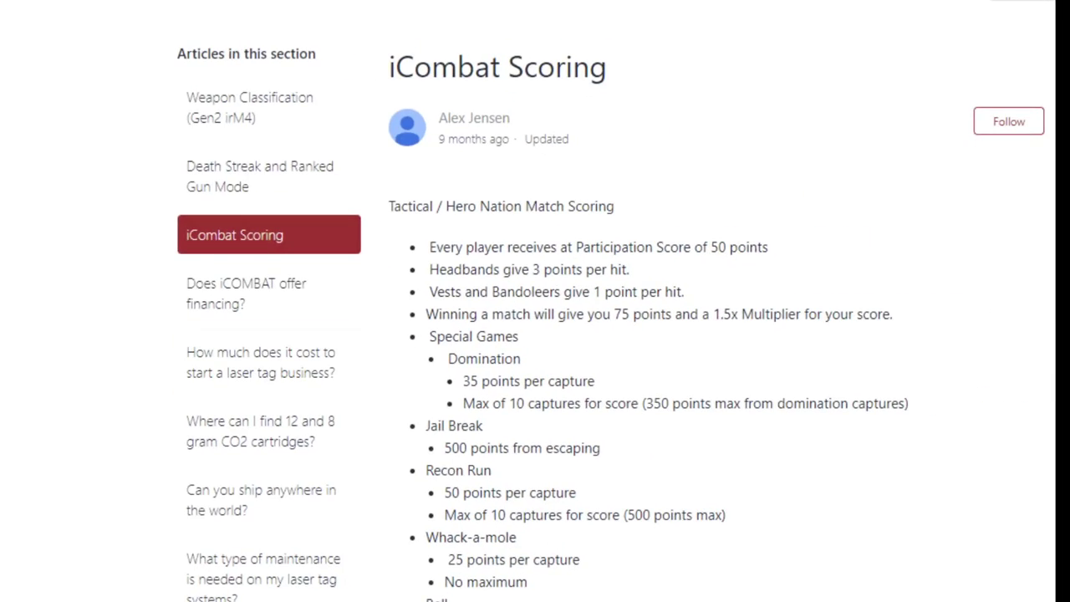
scroll(766, 430, down, 1)
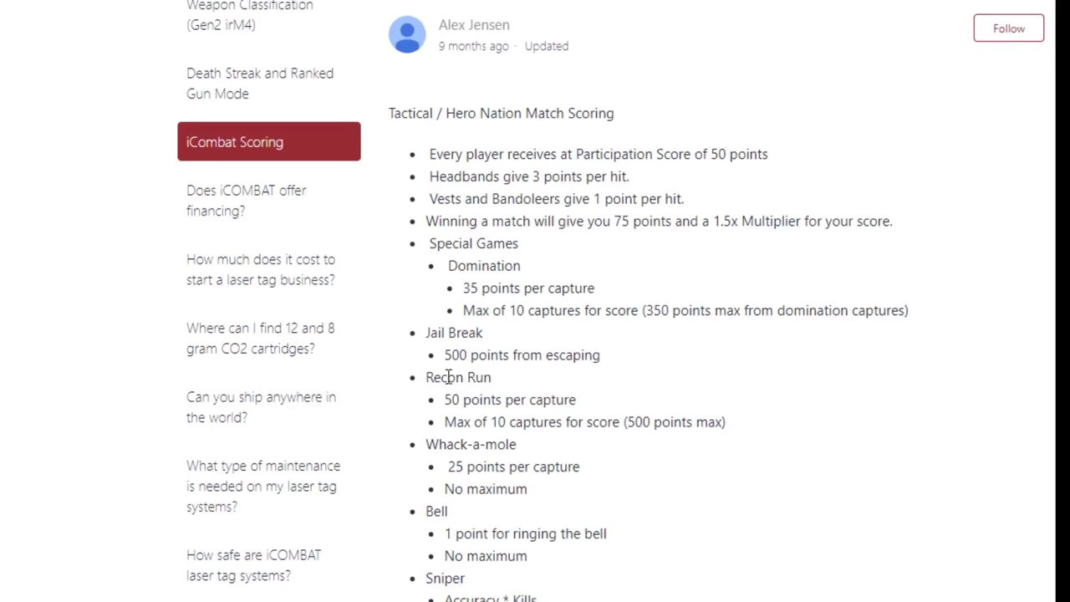
drag(429, 378, 753, 427)
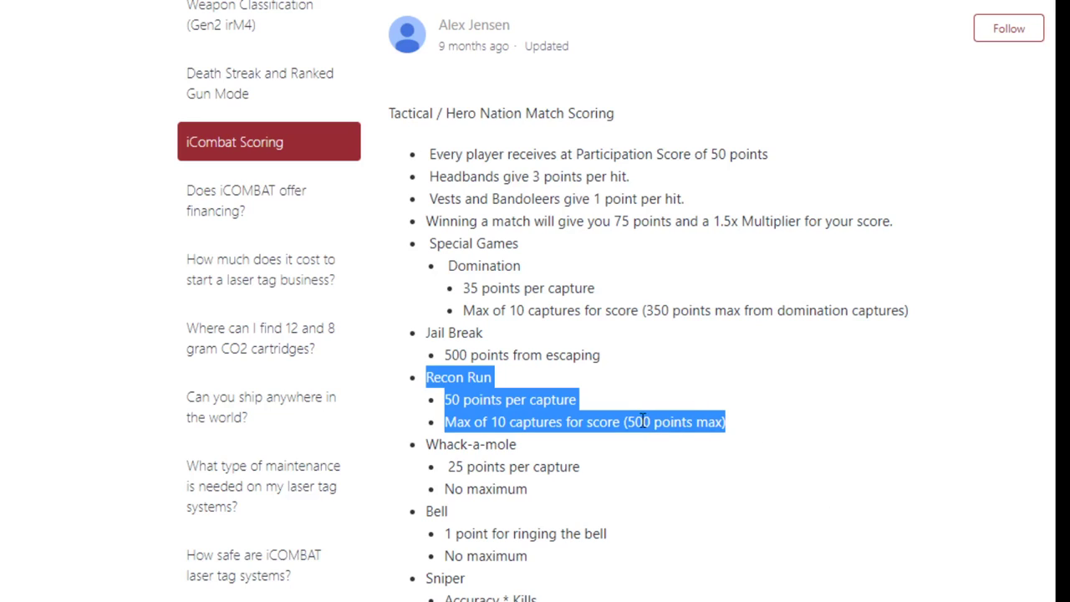
scroll(642, 428, down, 3)
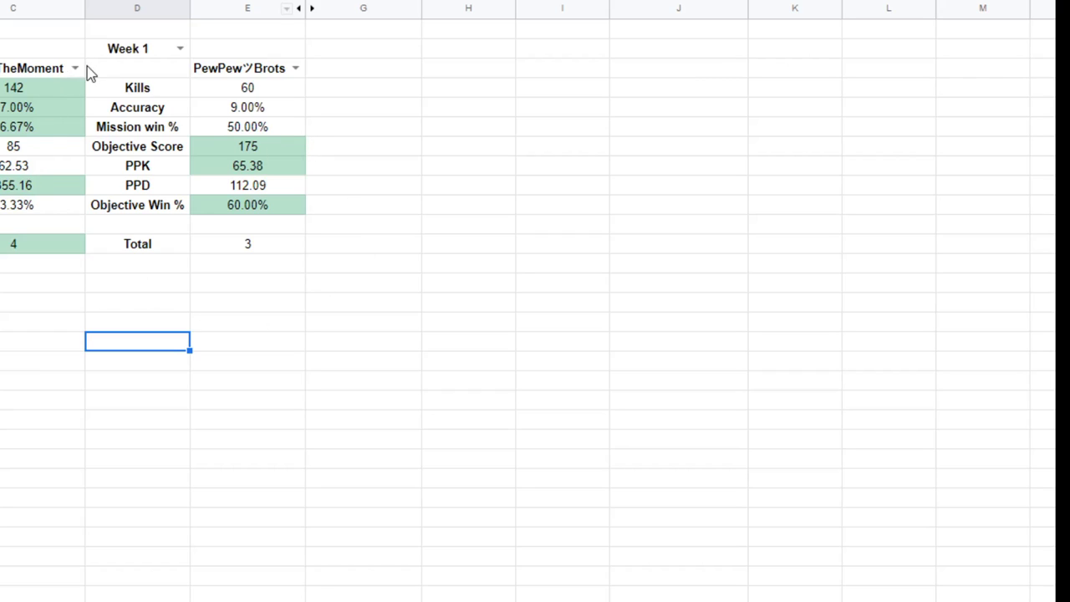
Pick a different left-column player in the Week 1 matchup, changing the total to 5–2
click(75, 71)
click(29, 170)
click(126, 403)
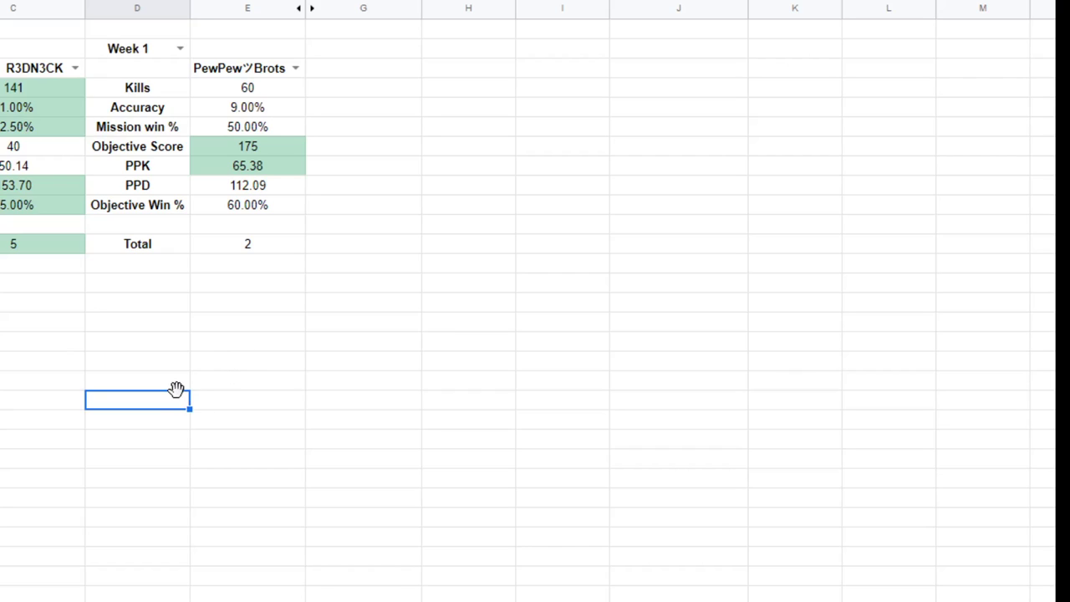
drag(376, 178, 456, 208)
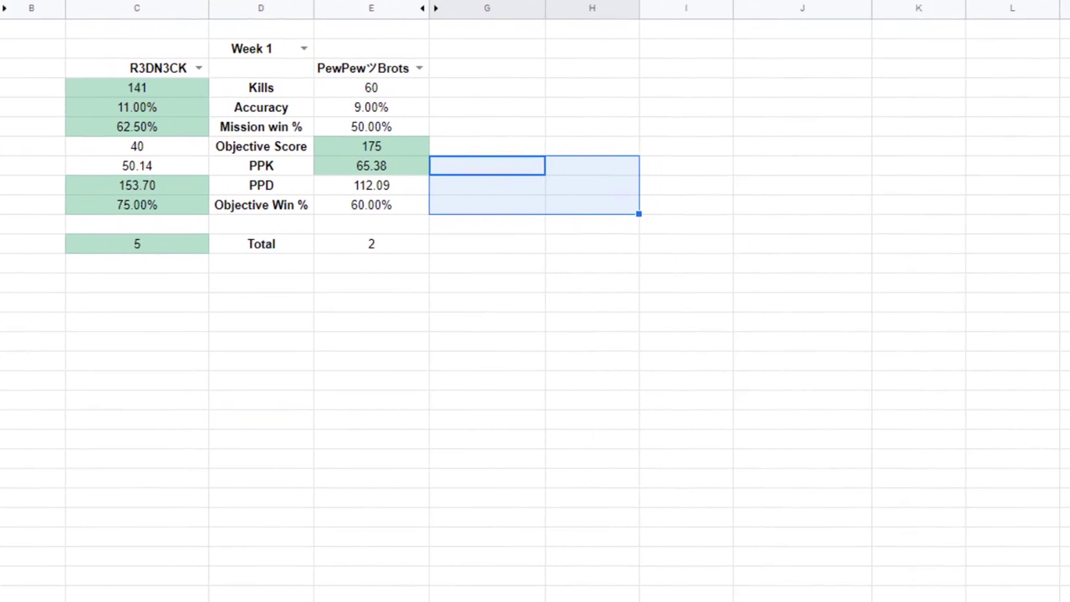
click(1066, 341)
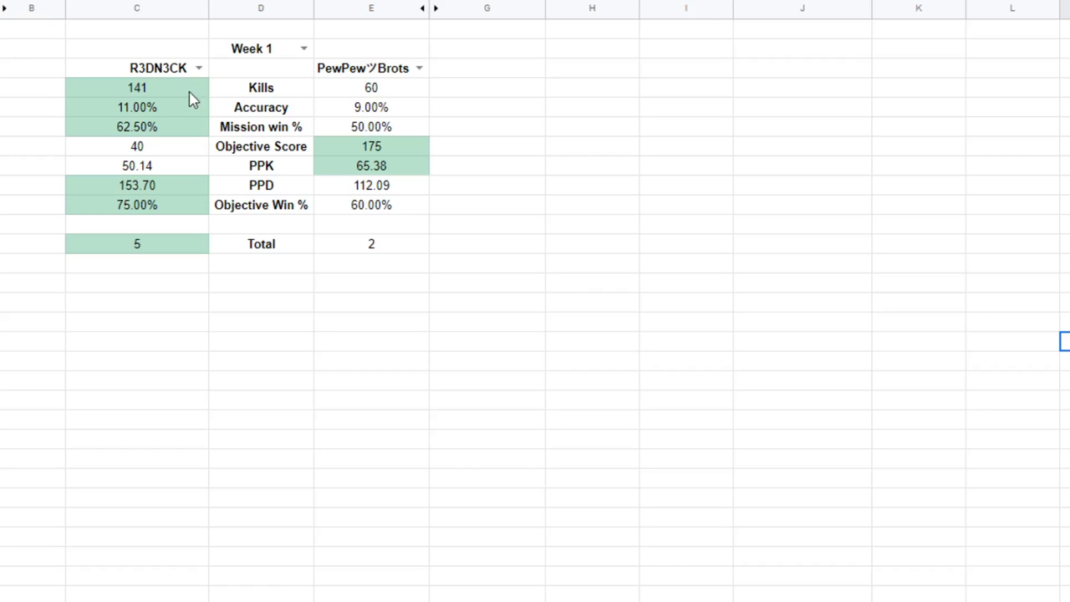
Highlight the Kills row, the left player's Objective Score of 40, and the PPK and PPD labels
mouse_move(192, 94)
mouse_down()
mouse_move(360, 95)
mouse_move(203, 95)
mouse_up()
click(270, 93)
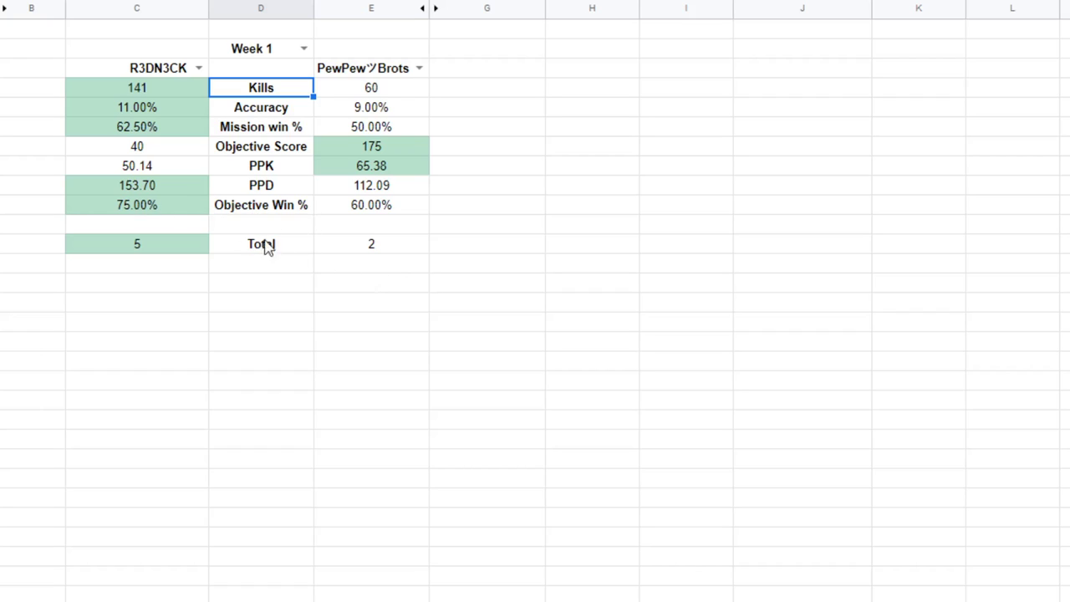
click(164, 153)
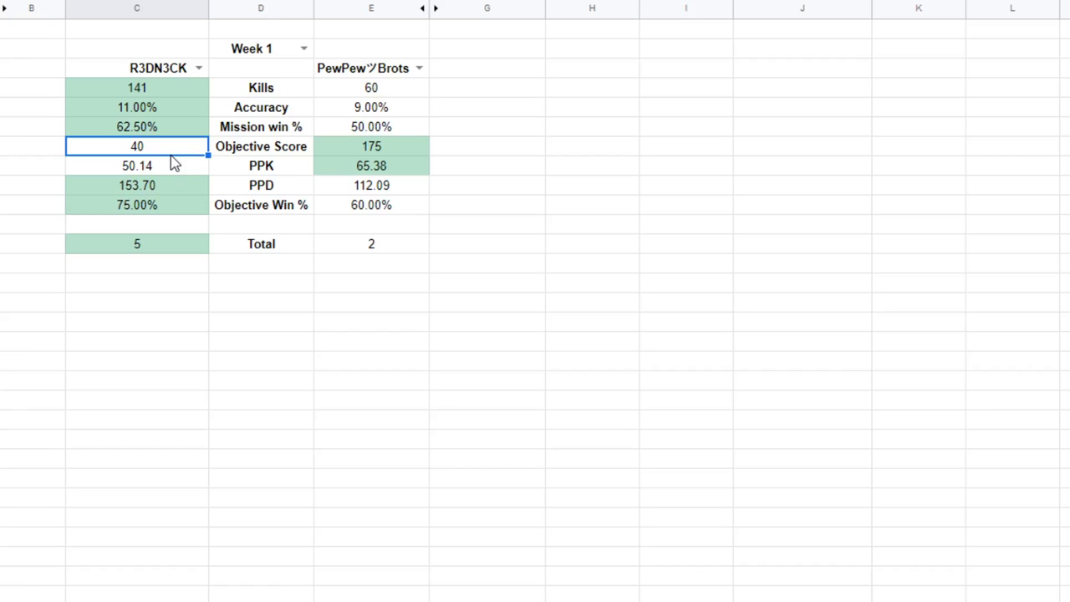
drag(237, 170, 235, 186)
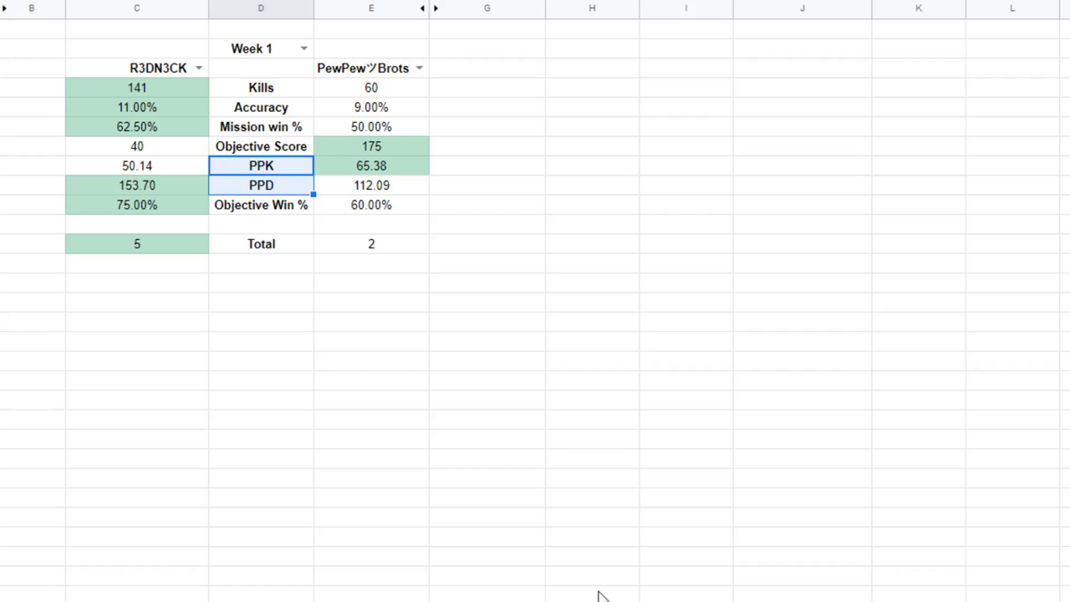
click(424, 404)
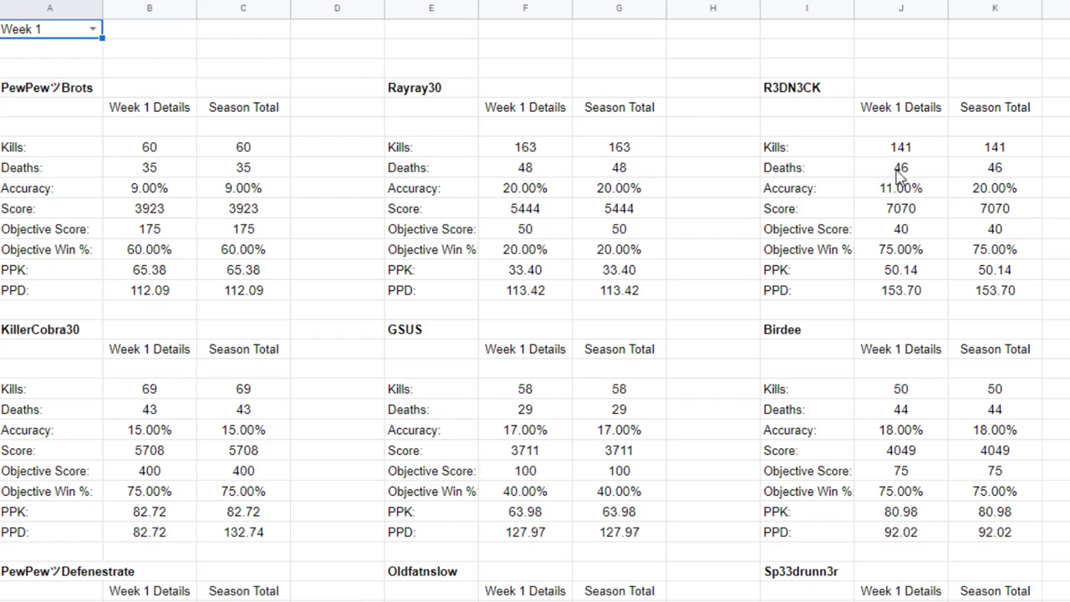
click(994, 214)
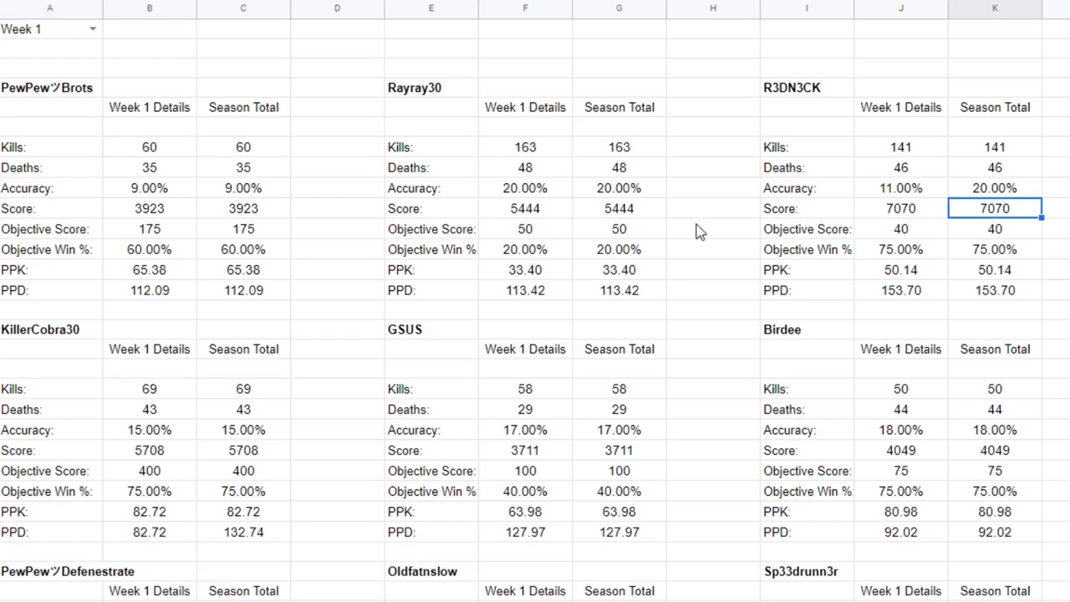
click(241, 222)
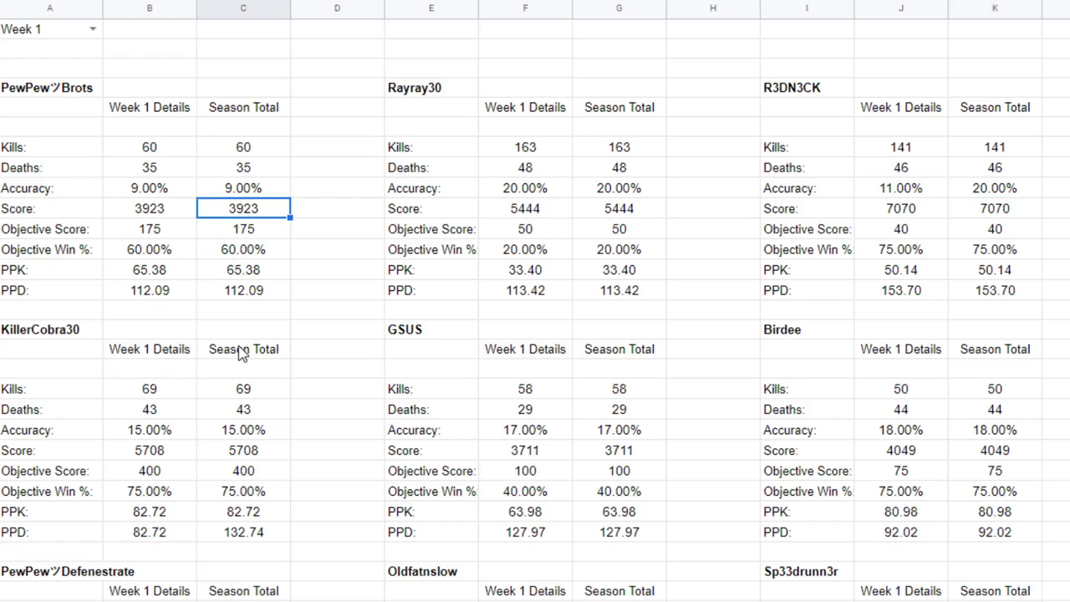
click(259, 152)
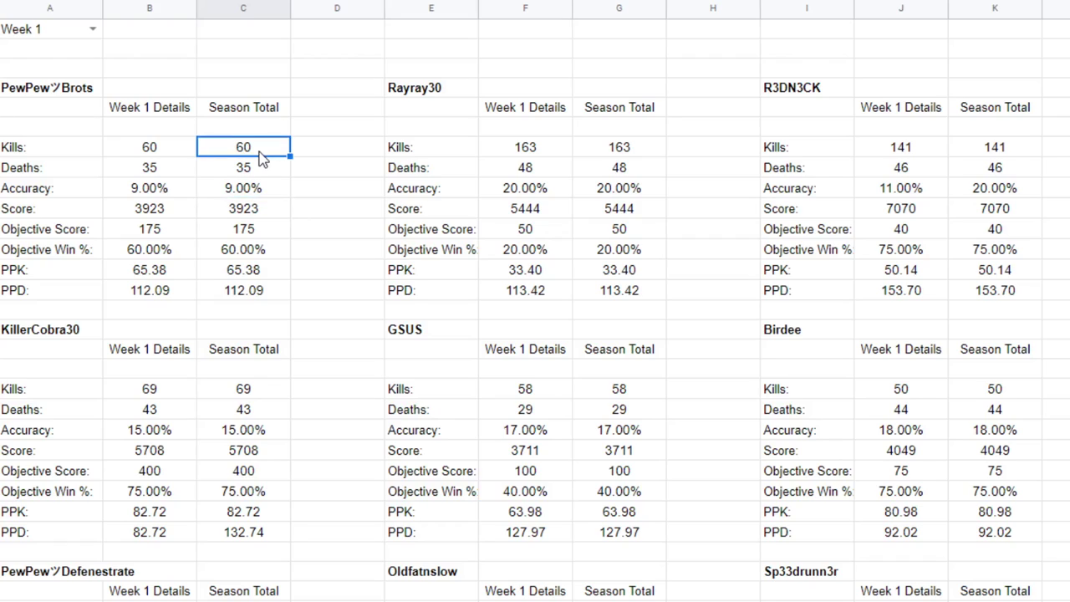
click(260, 212)
click(264, 155)
click(261, 209)
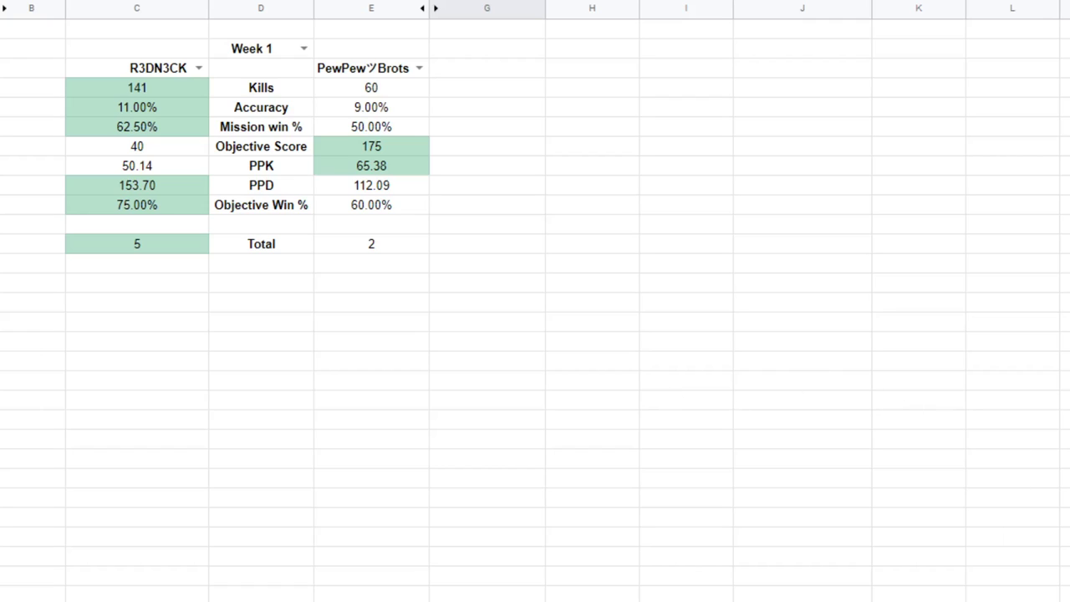
key(ctrl+Page_Up)
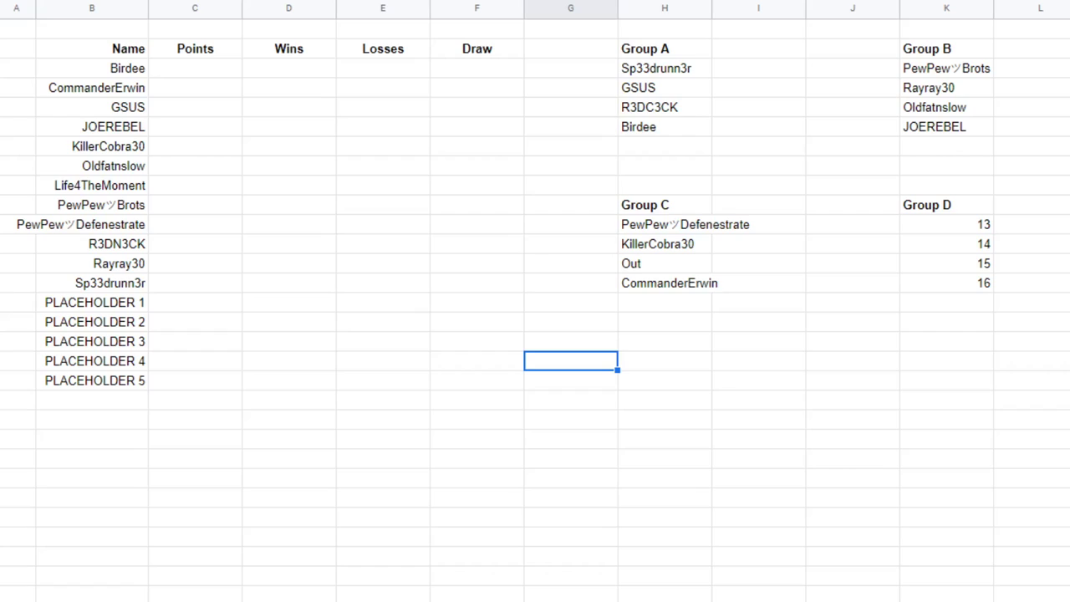